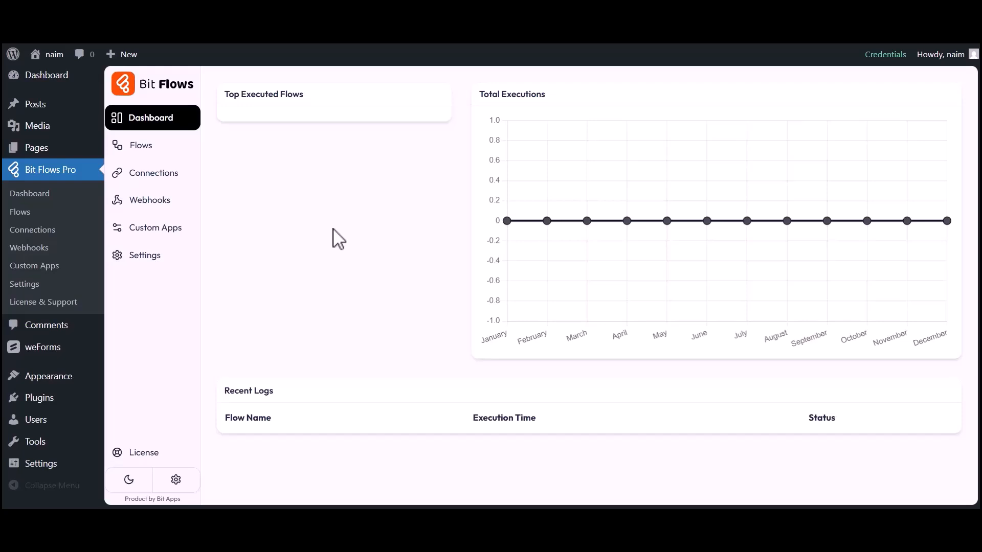
From the Flows list, create a blank flow titled 'weForms to Omnisend'.
left_click(137, 147)
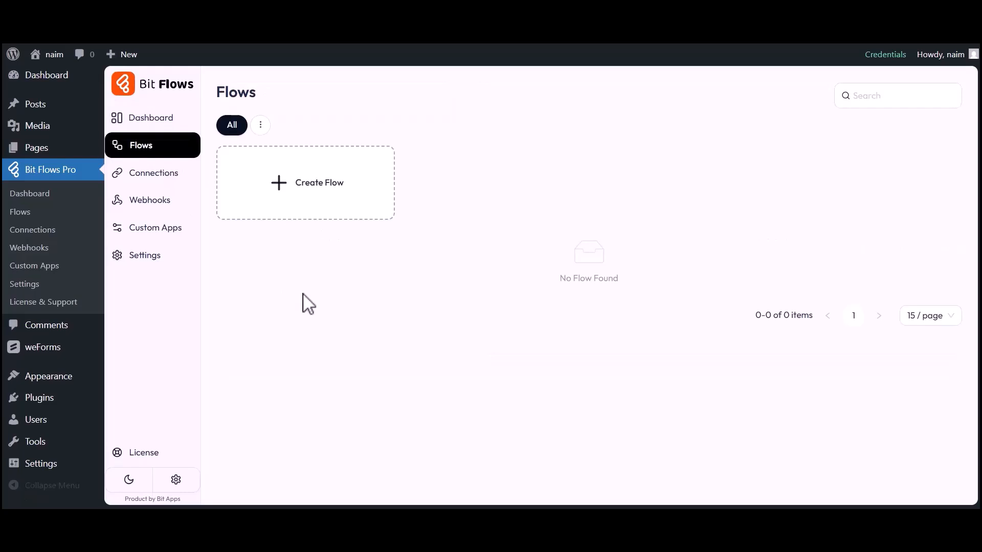
left_click(318, 189)
left_click_drag(345, 177, 405, 171)
type("weForms to Omnisend")
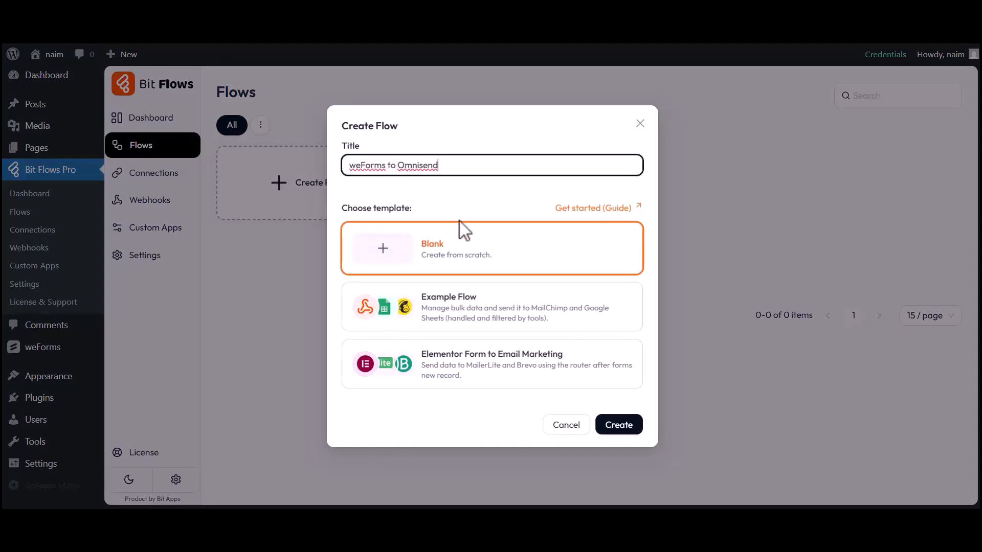
left_click(621, 426)
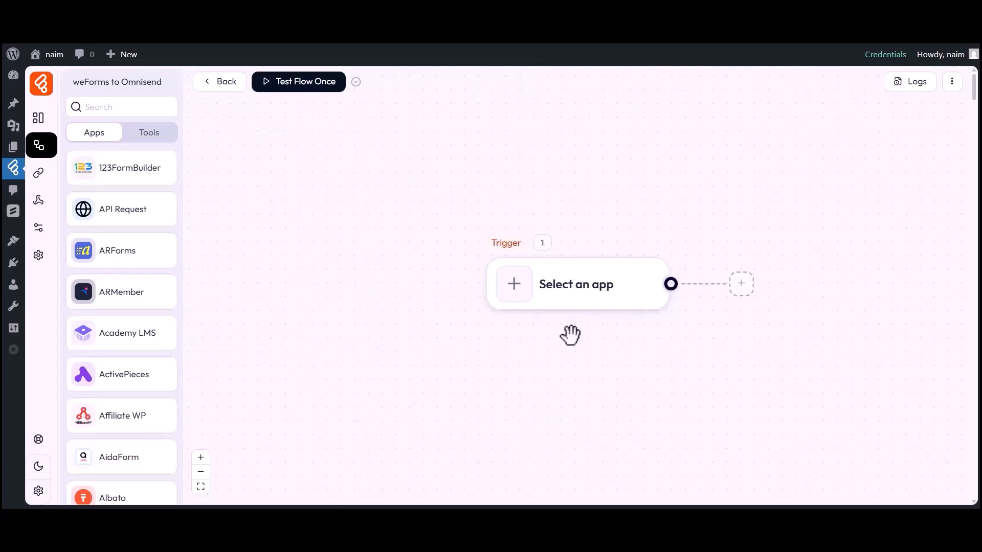
Set the trigger app to weForms with the Form Submission event.
left_click_drag(570, 336, 469, 331)
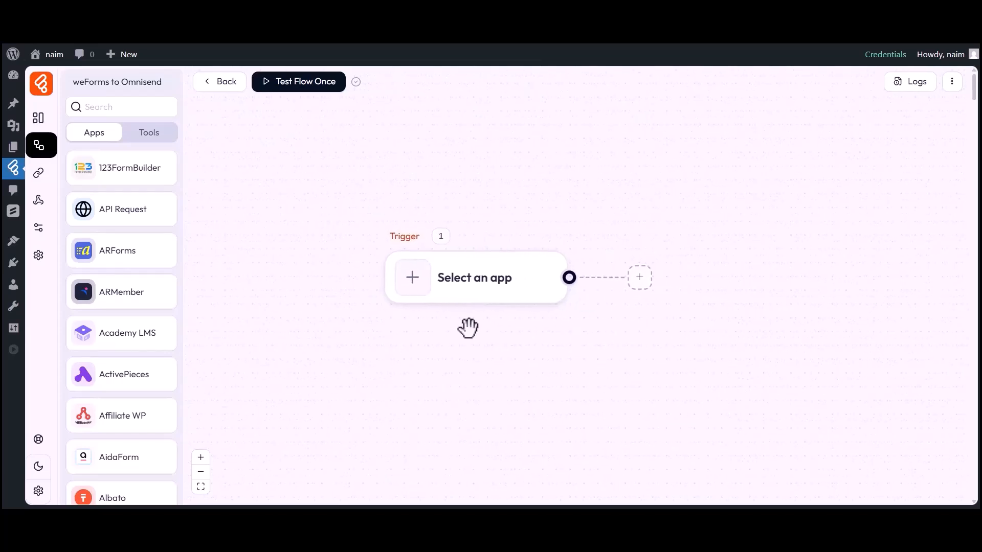
left_click(413, 284)
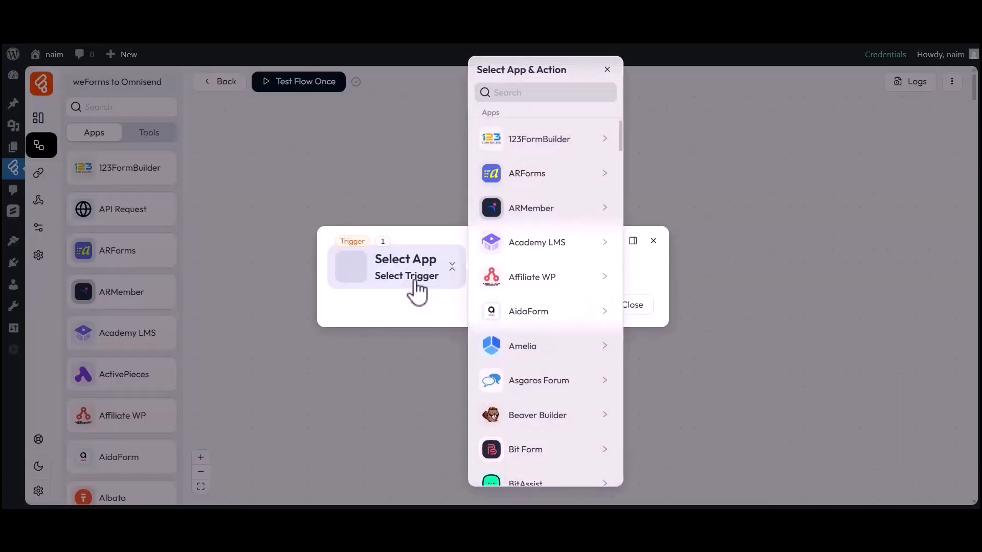
left_click(538, 96)
type("weForms")
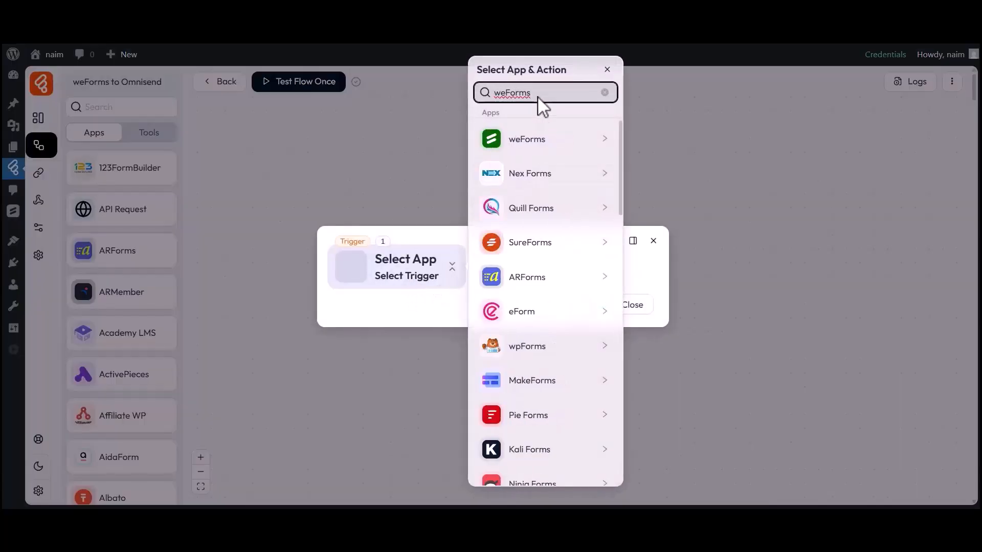
left_click(520, 141)
left_click(664, 139)
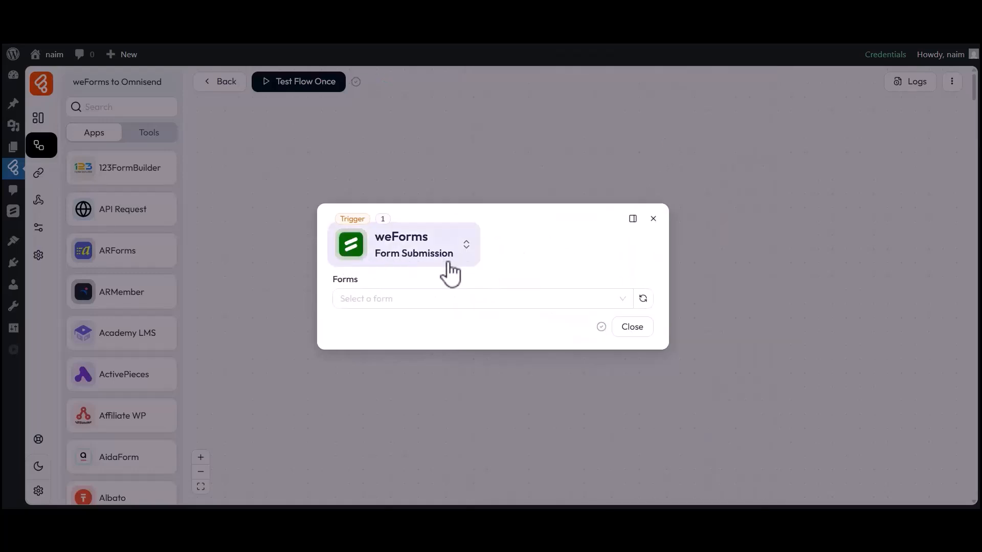
left_click_drag(335, 282, 361, 283)
left_click(375, 300)
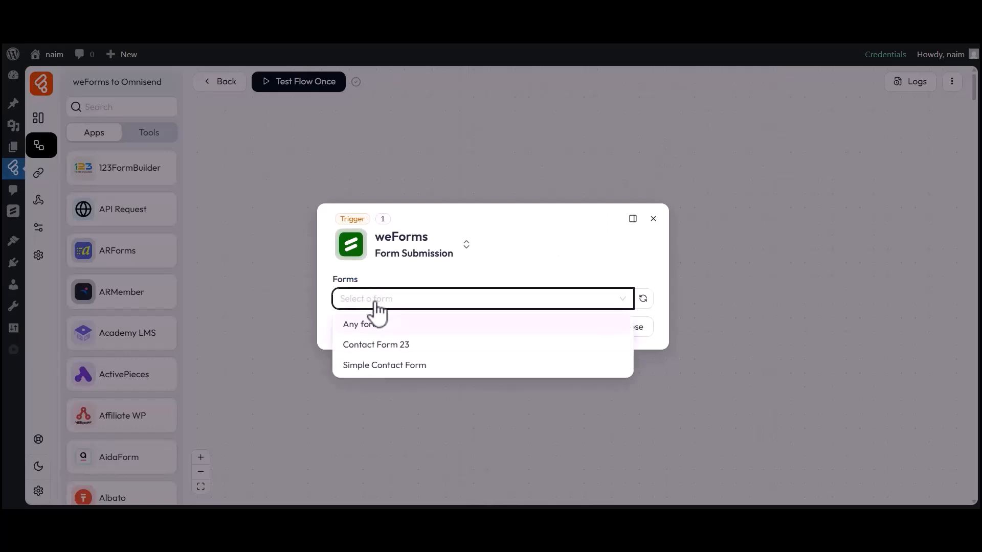
Link the trigger to Simple Contact Form and send a test submission with name Bit Apps and an e-mail.
left_click(366, 366)
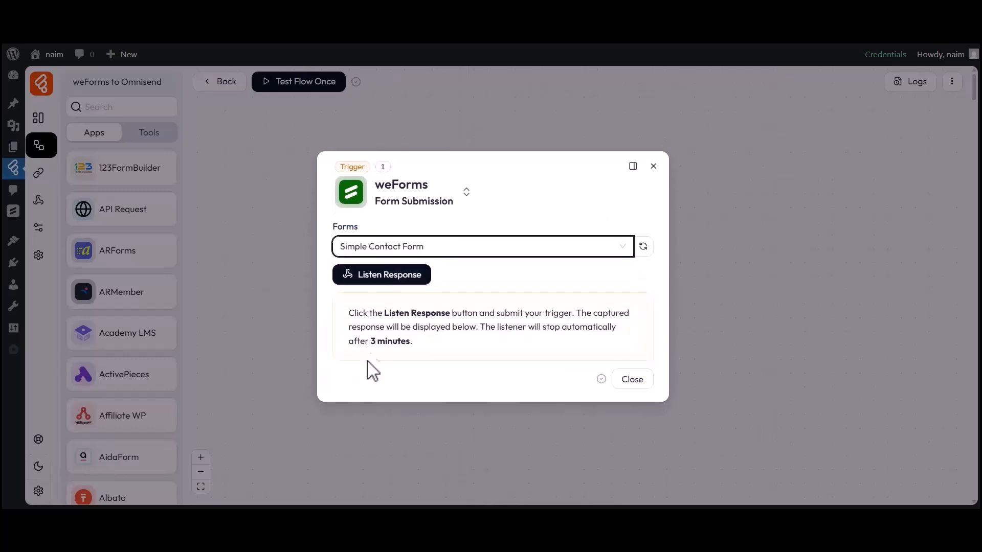
left_click(384, 285)
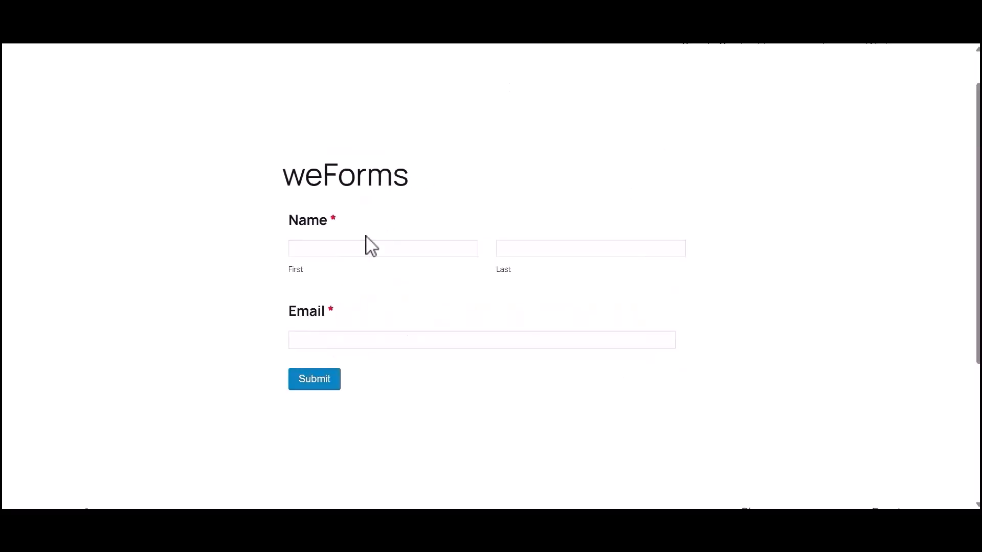
left_click(370, 247)
type("Bit")
left_click(535, 249)
type("Apps")
left_click(368, 339)
left_click(317, 378)
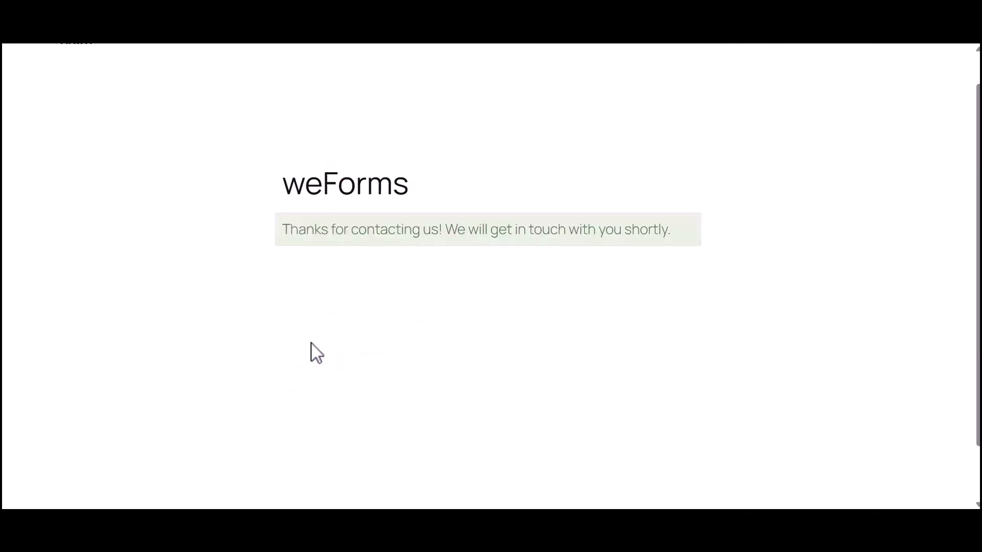
left_click_drag(285, 234, 629, 241)
left_click(628, 240)
Review the captured email, first_name and last_name values, then close the trigger settings.
left_click(221, 39)
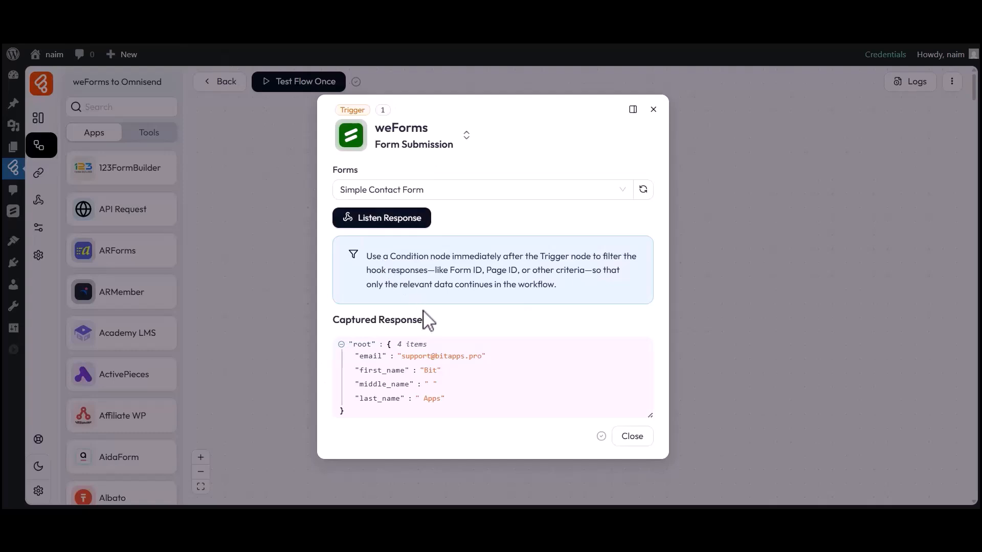
left_click_drag(360, 356, 436, 370)
left_click(483, 360)
left_click(436, 371)
left_click_drag(360, 398, 436, 400)
left_click(440, 402)
left_click(630, 436)
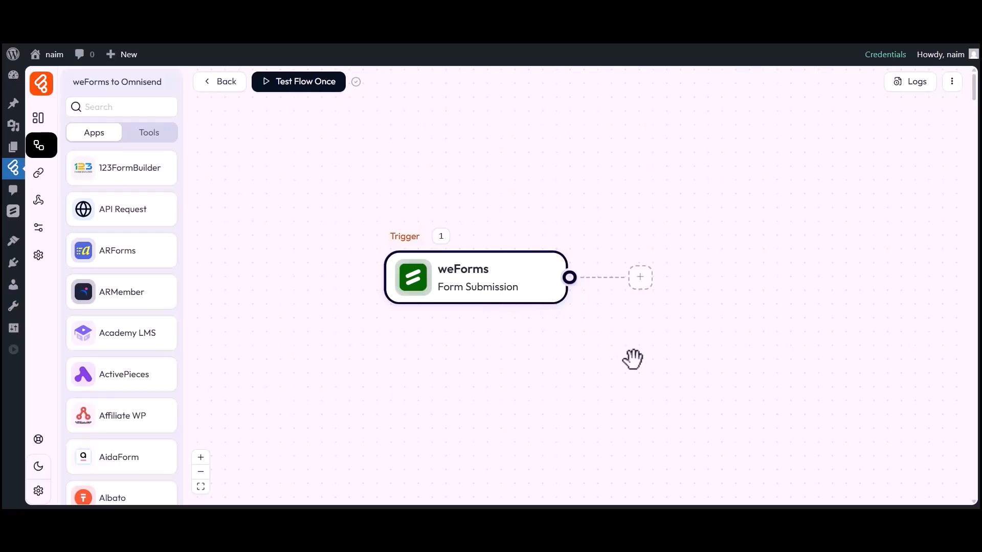
Add an Omnisend 'Create a subscriber' action step after the weForms trigger.
left_click(640, 279)
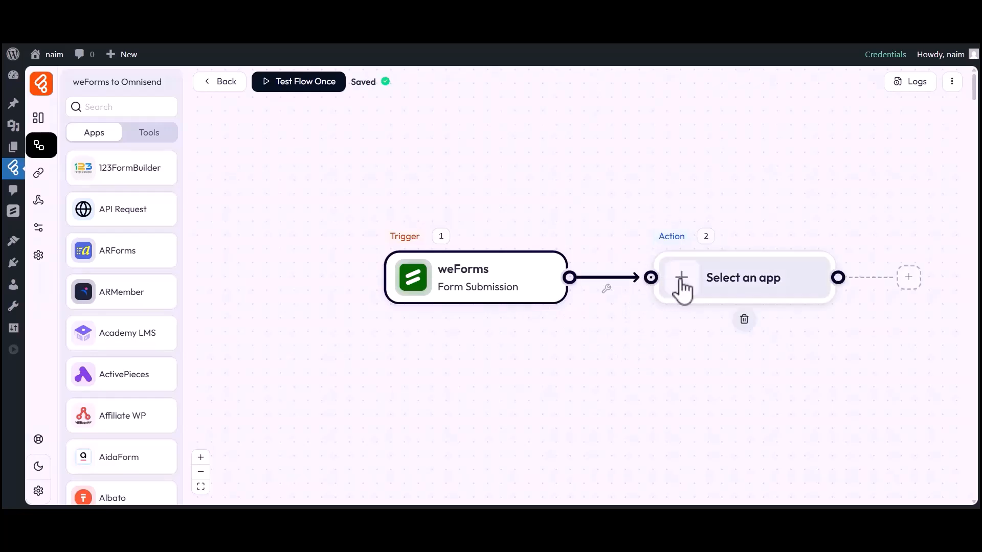
left_click(682, 284)
left_click(494, 96)
type("Omnisend")
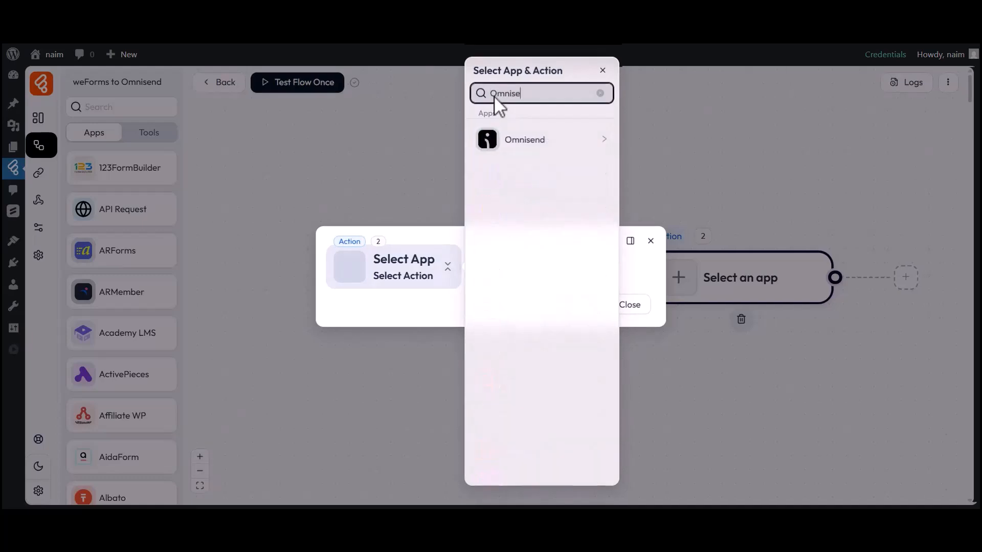
left_click(523, 141)
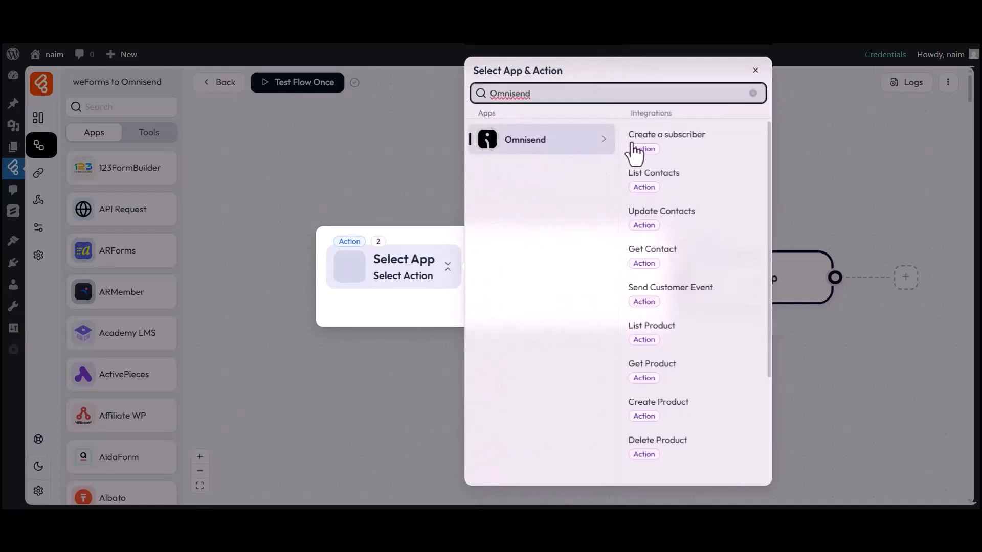
left_click(652, 142)
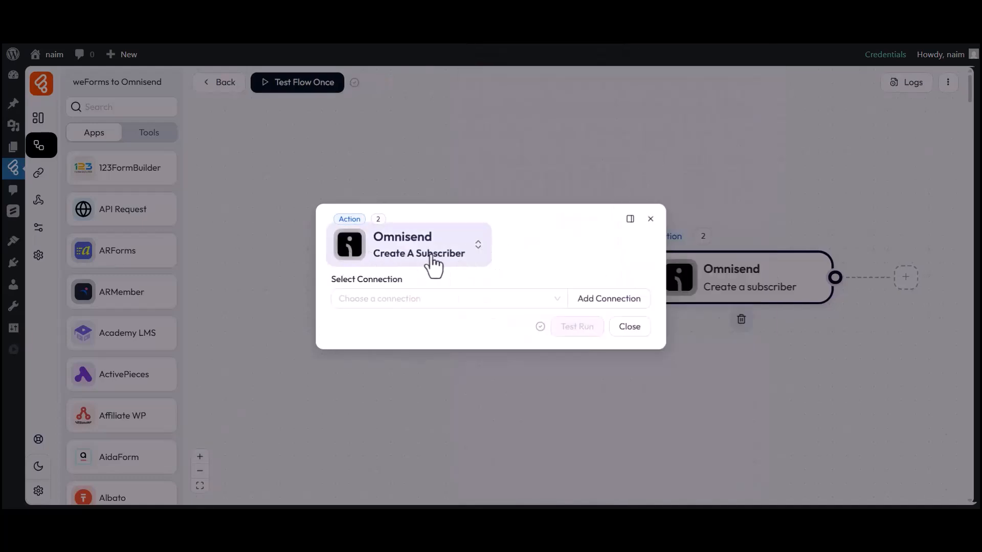
left_click_drag(330, 281, 402, 280)
left_click(382, 298)
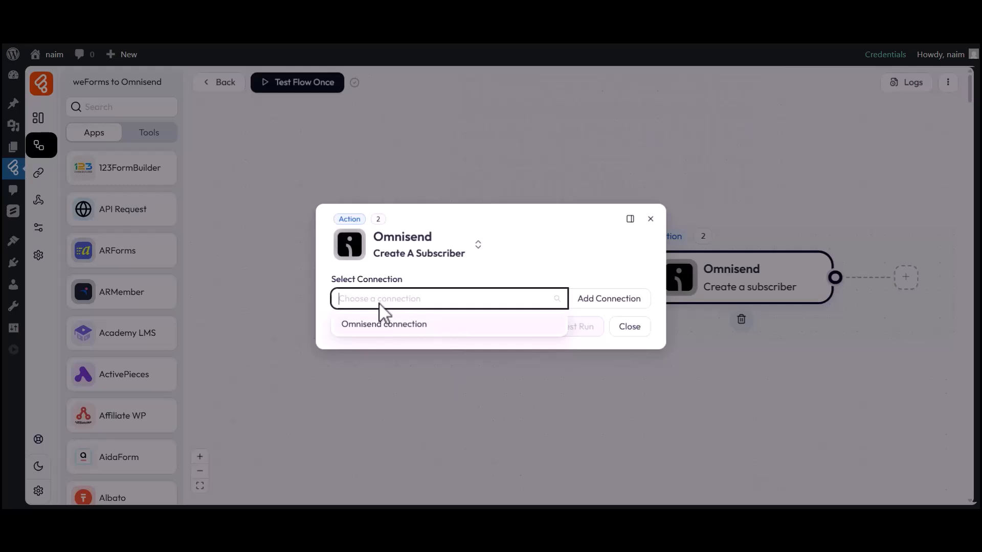
Add a new Omnisend API-key connection named 'Omnisend connection 1'.
left_click(600, 309)
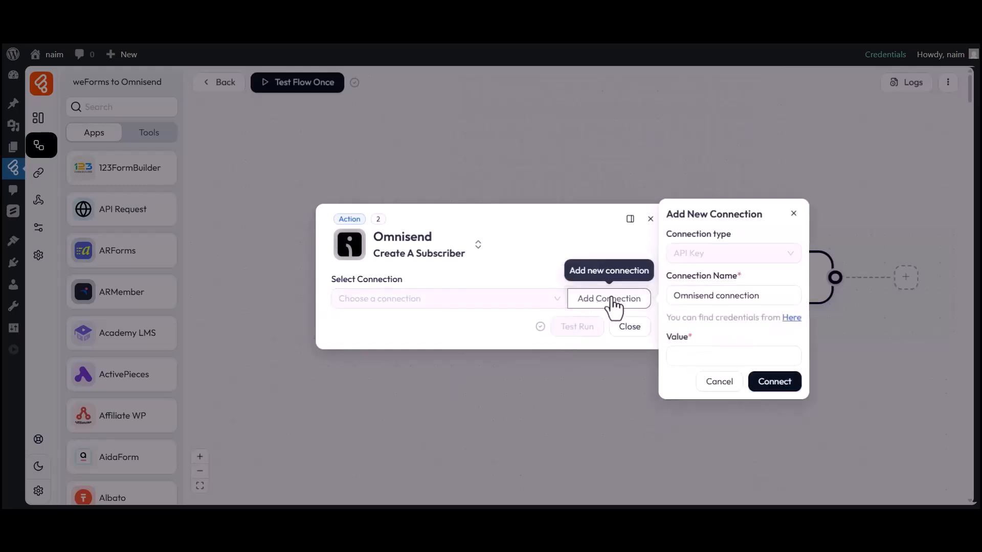
left_click_drag(668, 279, 741, 276)
left_click_drag(674, 297, 762, 298)
left_click(762, 298)
left_click_drag(664, 336, 691, 339)
left_click(706, 355)
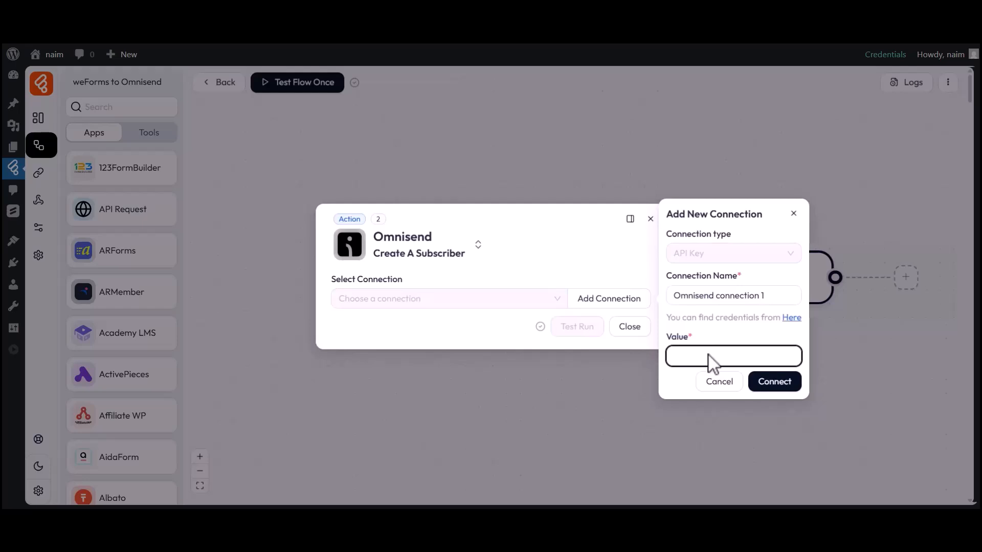
In Omnisend, create an API key named 'Bit Flows' with all permissions.
left_click(790, 318)
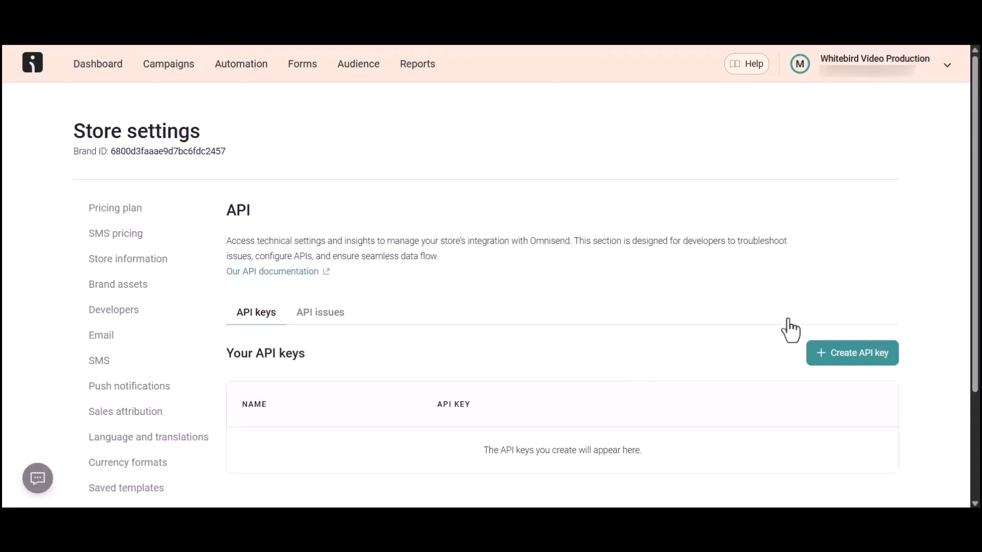
left_click(852, 356)
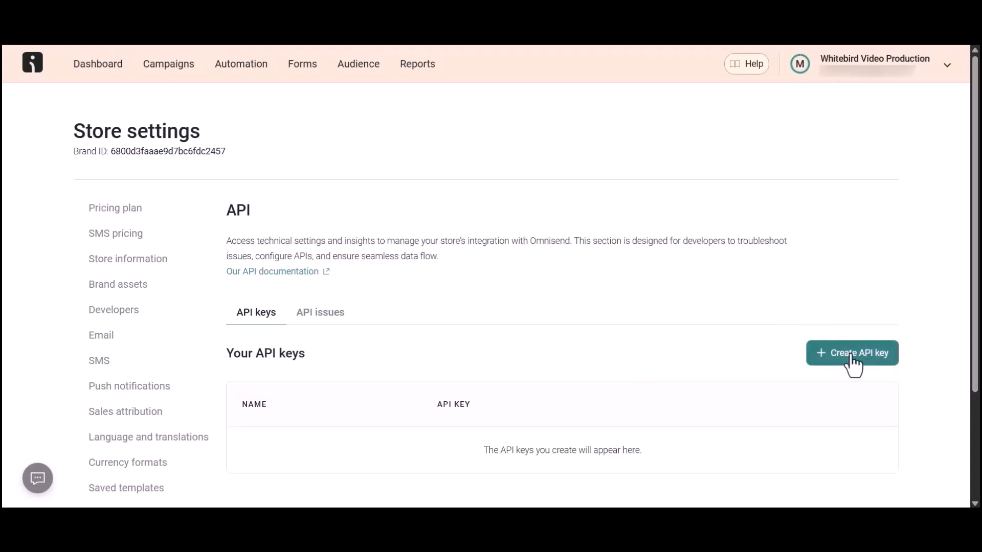
left_click_drag(97, 145, 256, 146)
left_click(183, 182)
type("Bit Flows")
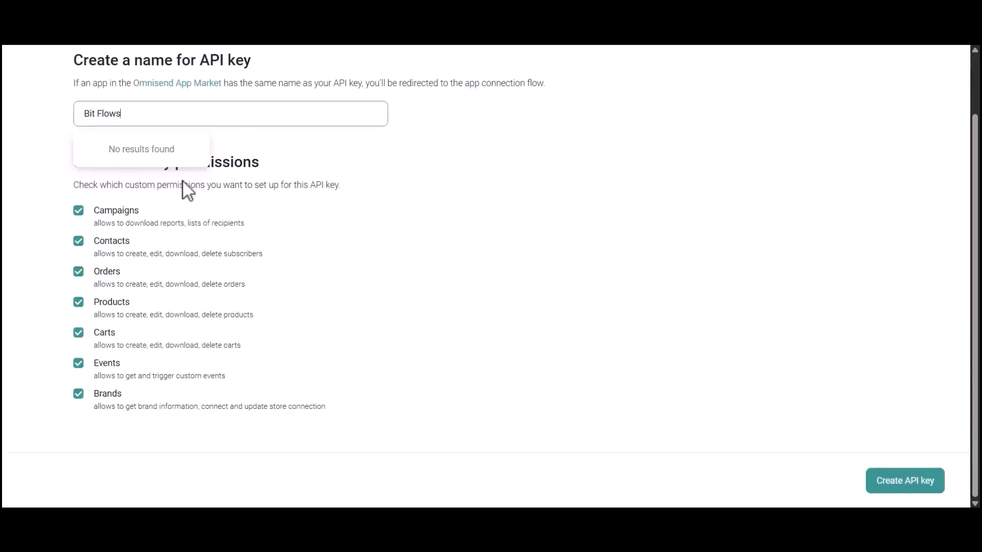
left_click(906, 488)
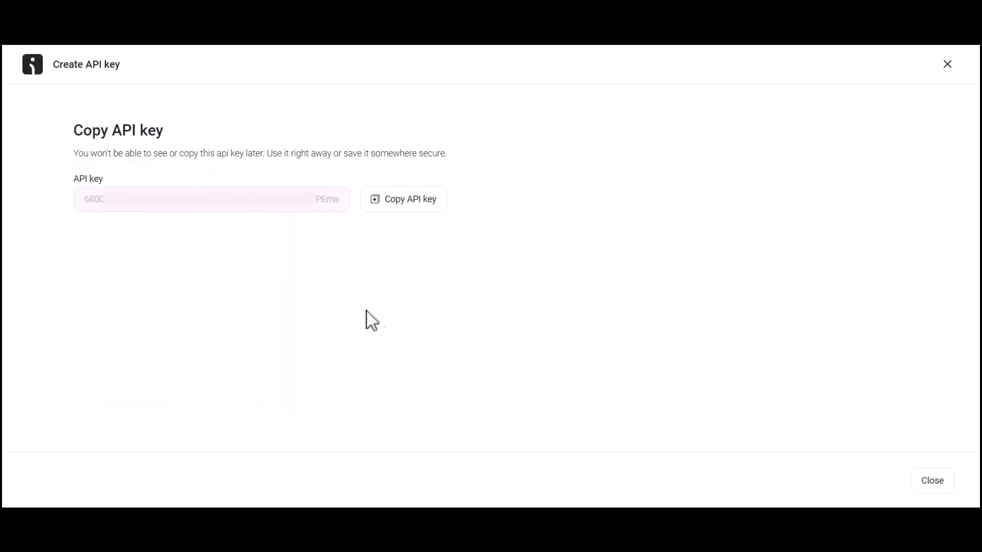
left_click_drag(73, 180, 98, 188)
left_click(96, 204)
Copy the new API key, paste it into the connection's Value and connect.
left_click(405, 201)
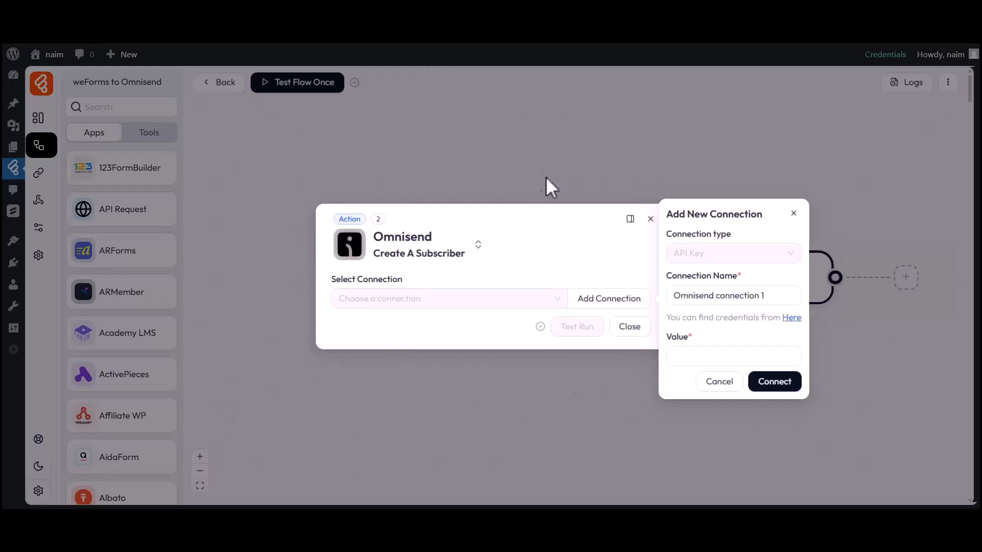
left_click(691, 356)
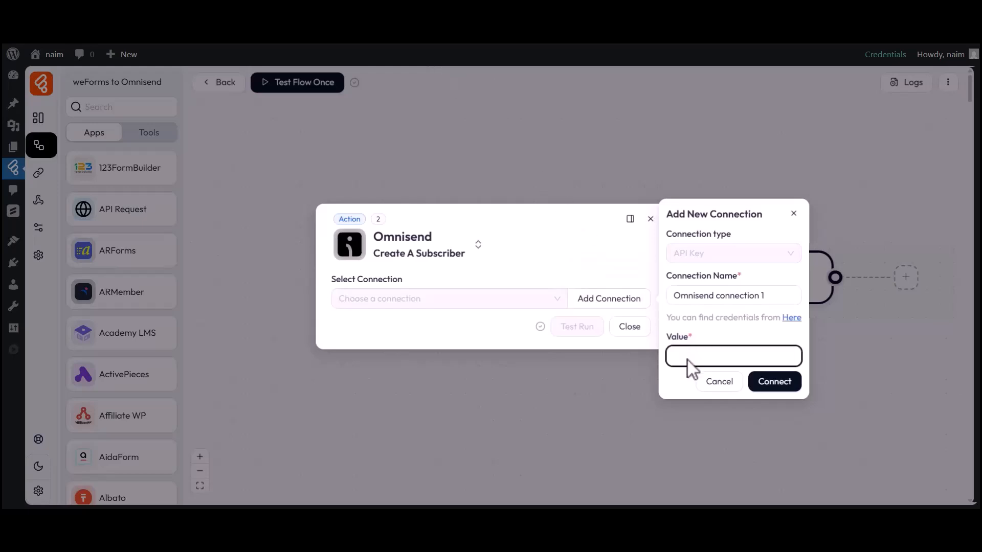
key("ctrl+v")
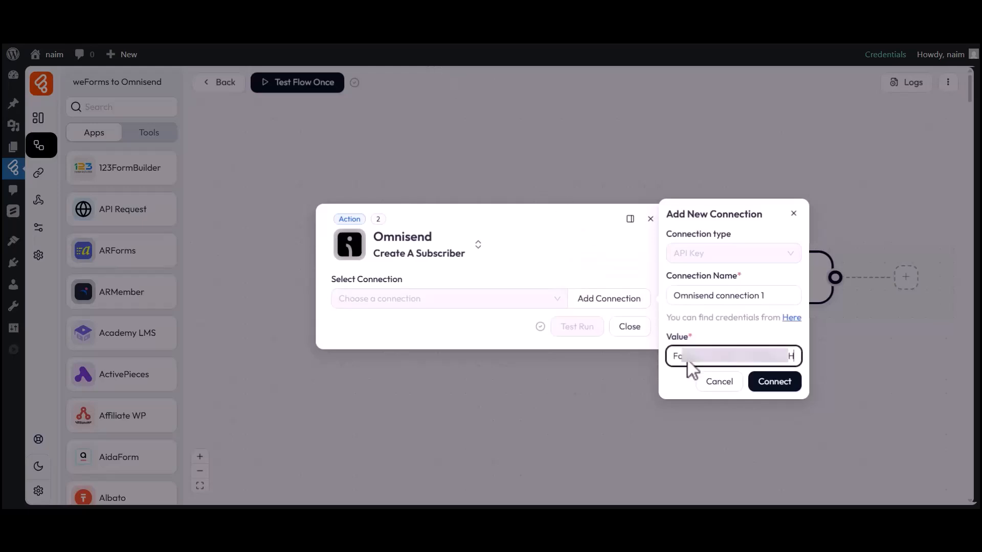
left_click(772, 384)
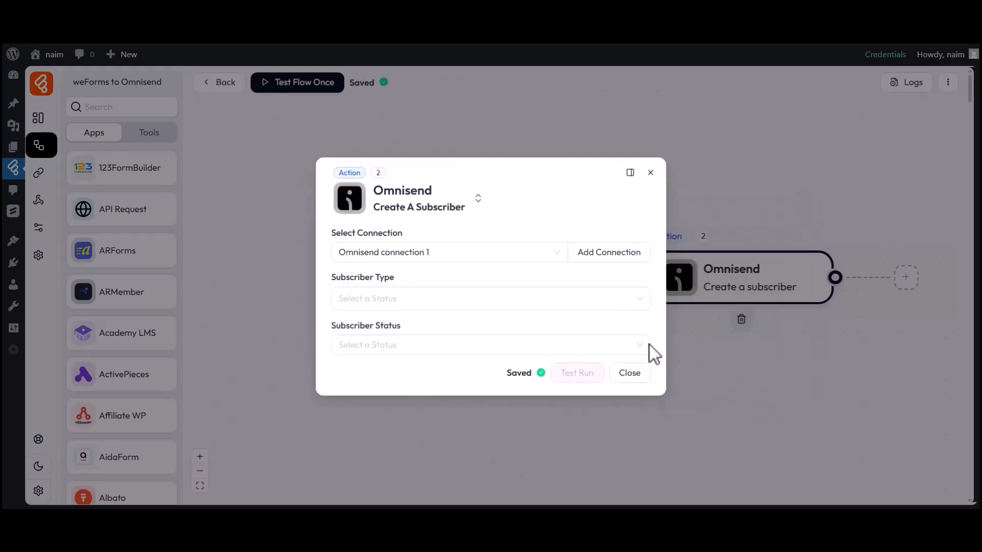
Using Omnisend connection 1, set Subscriber Type to Email and Subscriber Status to Subscribed.
left_click_drag(334, 236, 406, 245)
left_click(358, 255)
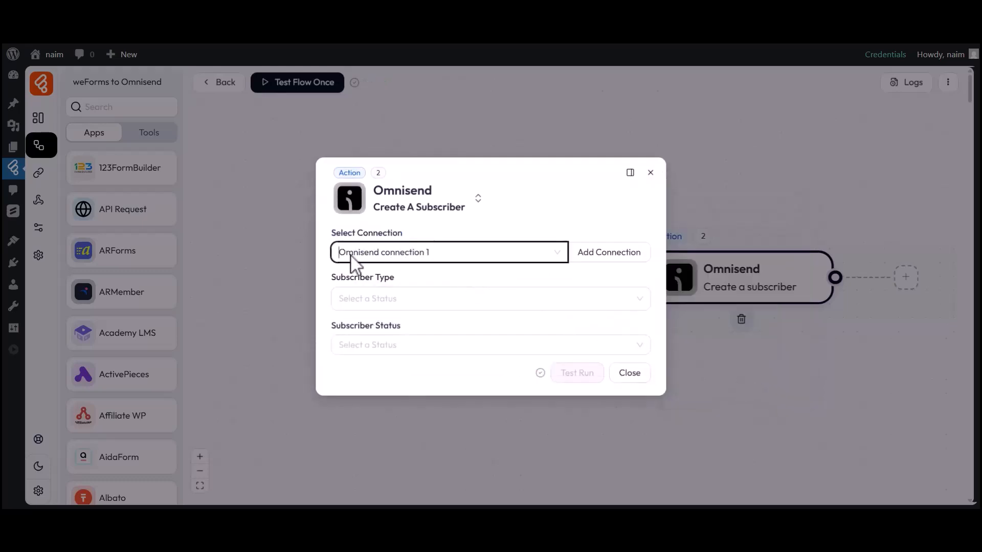
left_click_drag(332, 279, 395, 280)
left_click(361, 300)
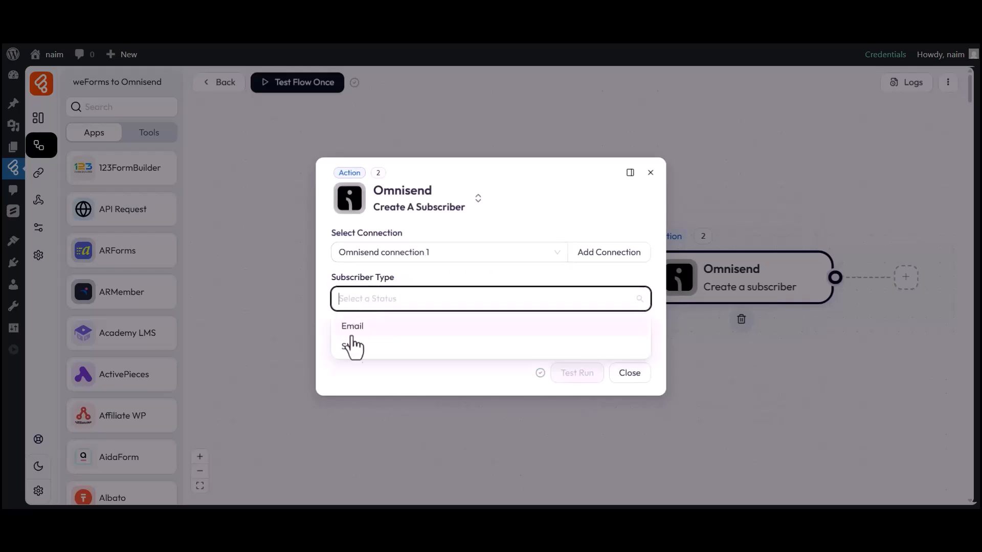
left_click(351, 330)
left_click_drag(333, 324, 401, 326)
left_click(386, 344)
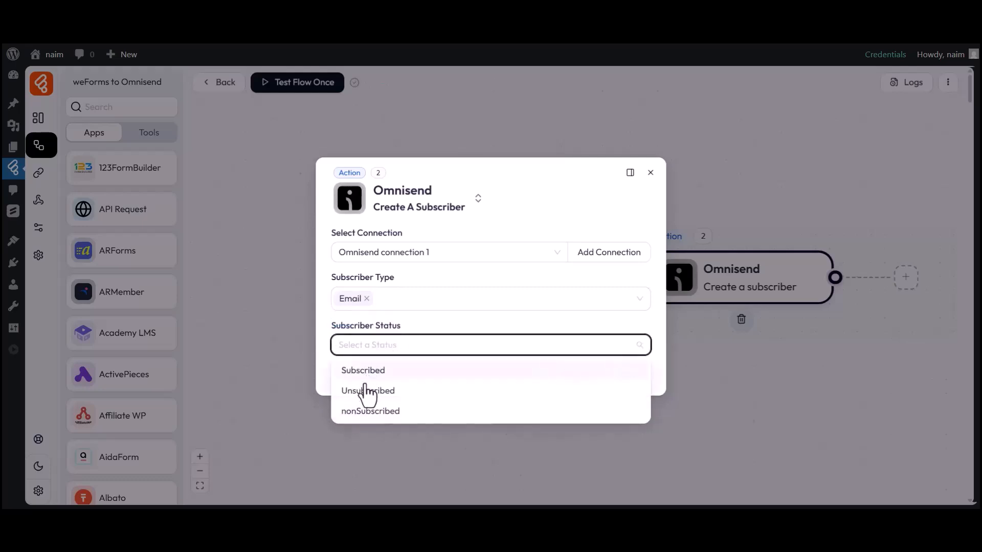
left_click(365, 372)
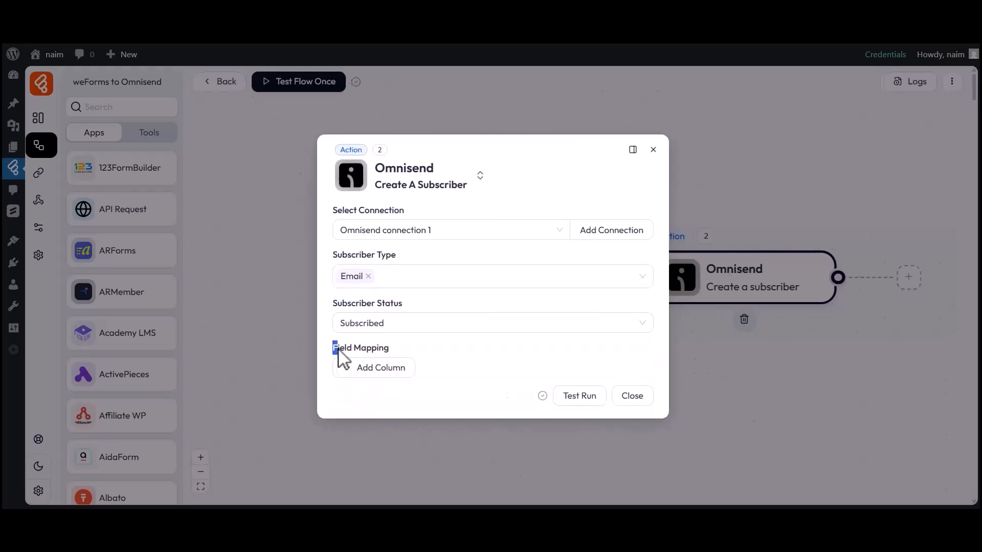
Map Omnisend's Email field to the form's email value.
left_click(381, 367)
left_click(374, 370)
left_click(387, 204)
left_click(539, 373)
left_click(713, 375)
left_click(553, 409)
Map Omnisend's First Name field to the form's first_name value.
left_click(382, 404)
left_click(383, 407)
left_click(384, 281)
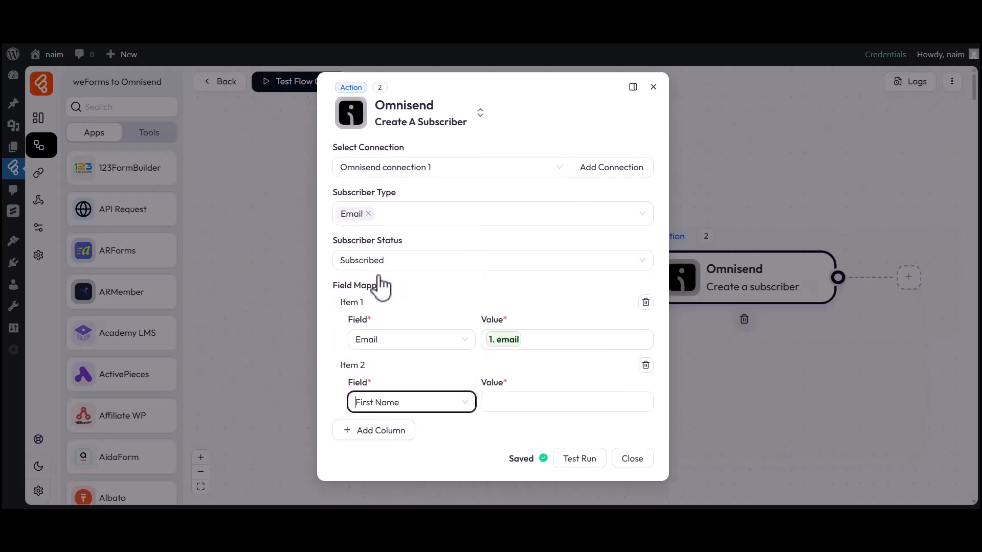
left_click(567, 404)
left_click(708, 421)
left_click(533, 430)
Map Omnisend's Last Name field to the form's last_name value and close the action settings.
left_click(377, 431)
left_click(377, 437)
left_click(384, 335)
left_click(525, 437)
left_click(721, 485)
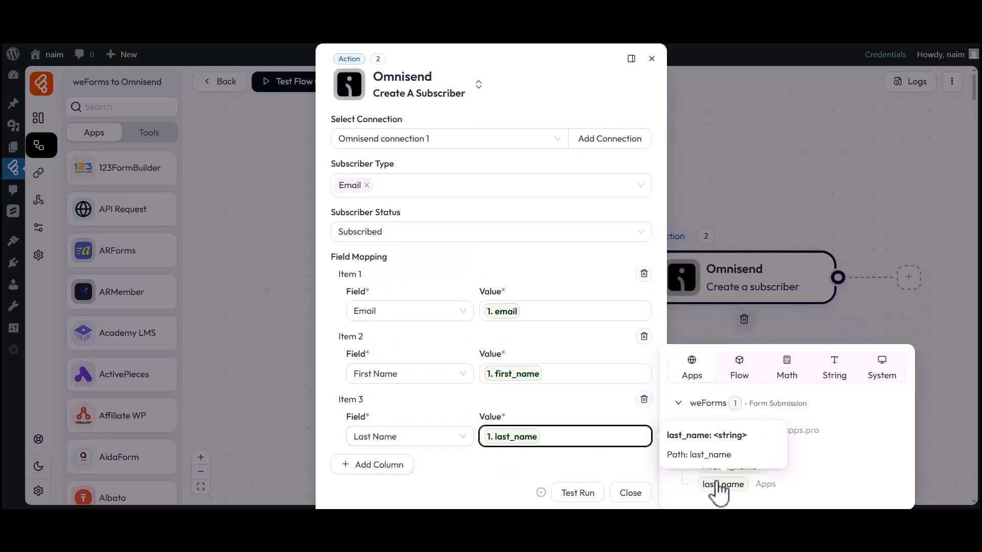
left_click(570, 455)
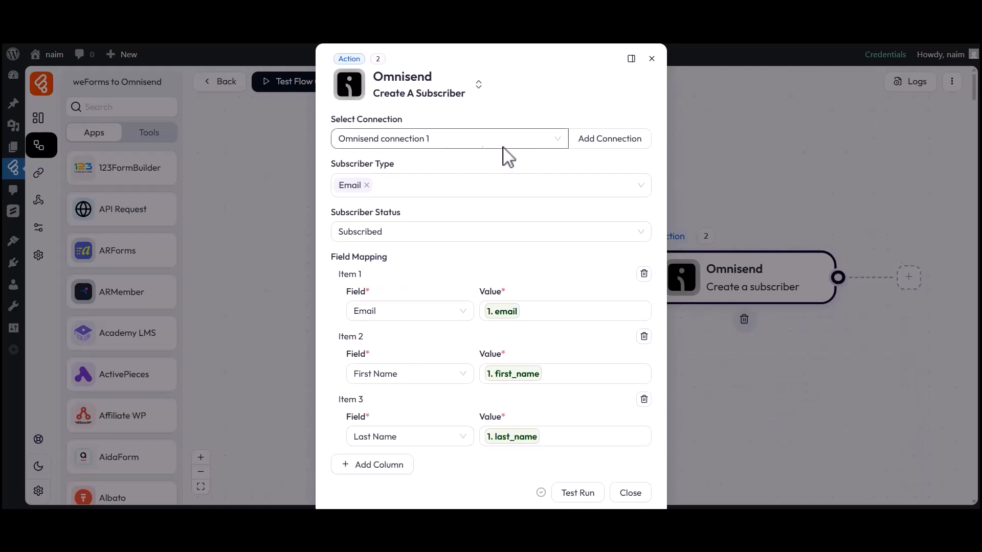
scroll(435, 406, "down", 1)
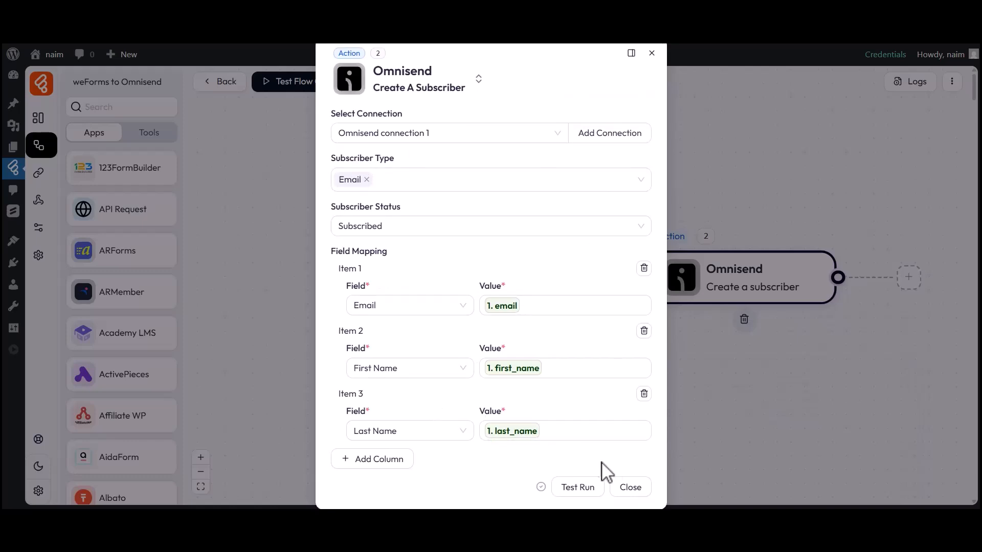
left_click(631, 487)
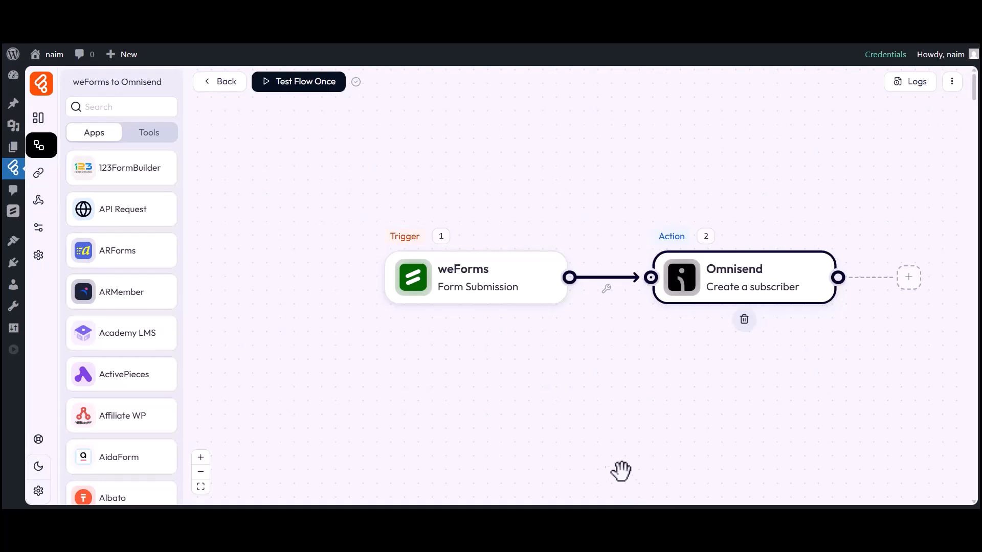
Listen for a new response and submit the weForms test entry named Bit Apps with an e-mail.
left_click(303, 91)
left_click(304, 114)
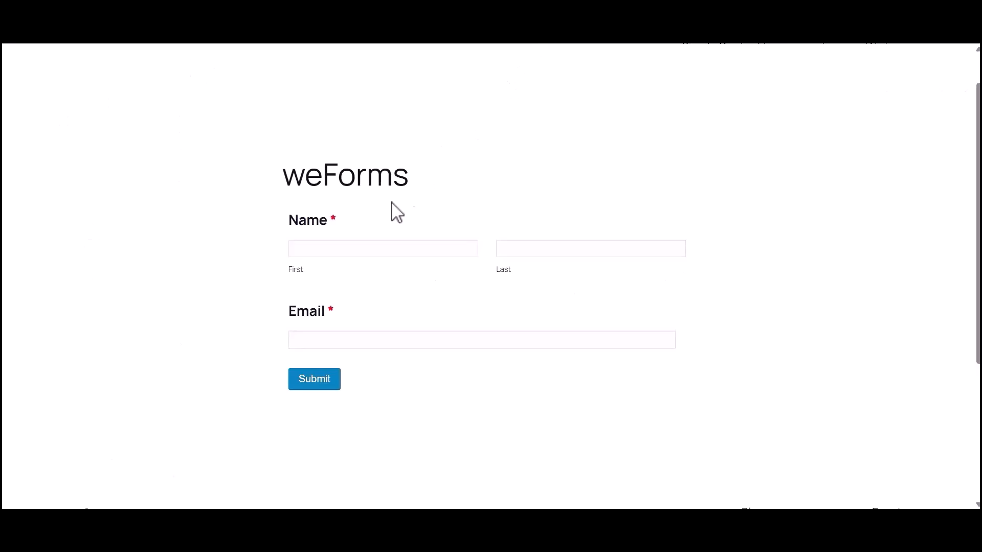
left_click(355, 249)
type("Bit")
left_click(535, 252)
type("Apps")
left_click(353, 340)
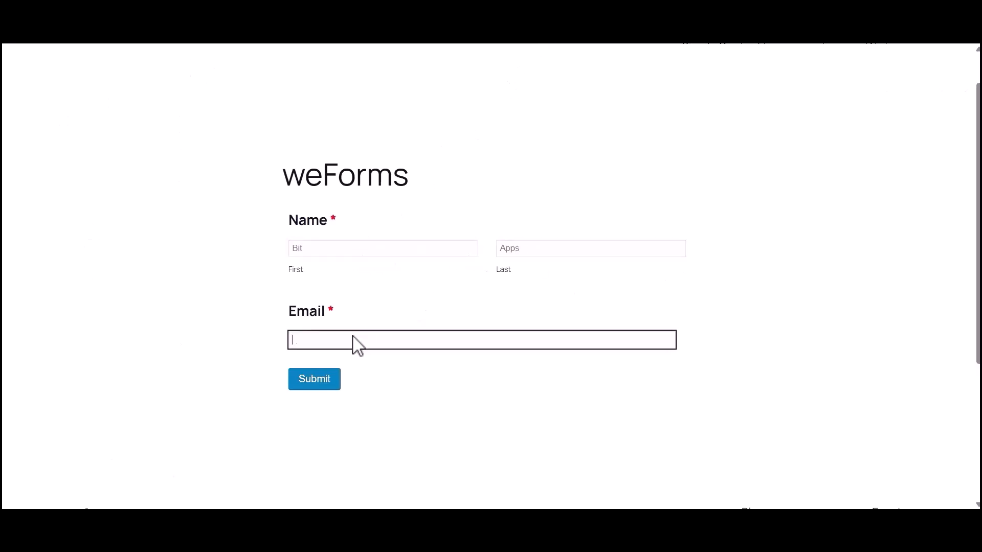
left_click(316, 378)
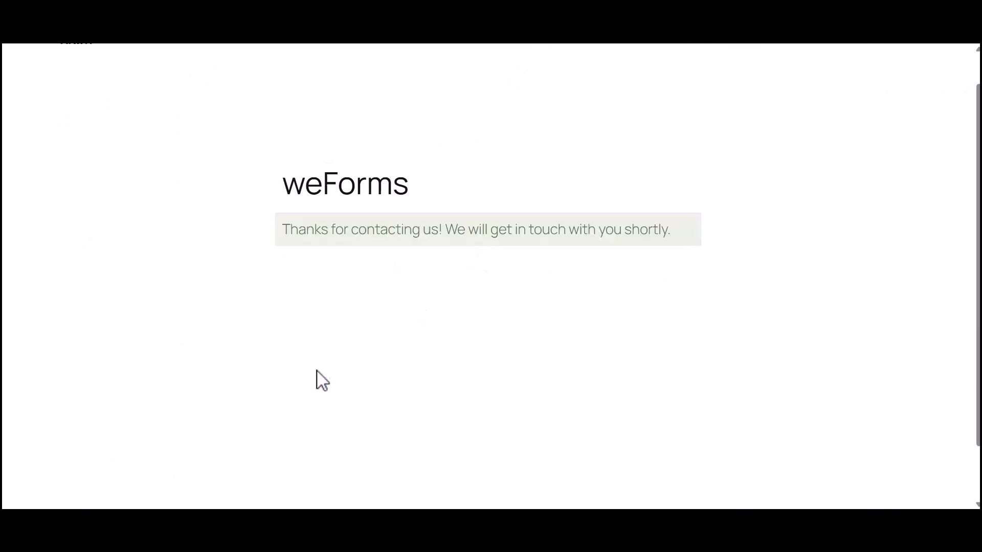
left_click_drag(283, 232, 668, 241)
left_click(668, 240)
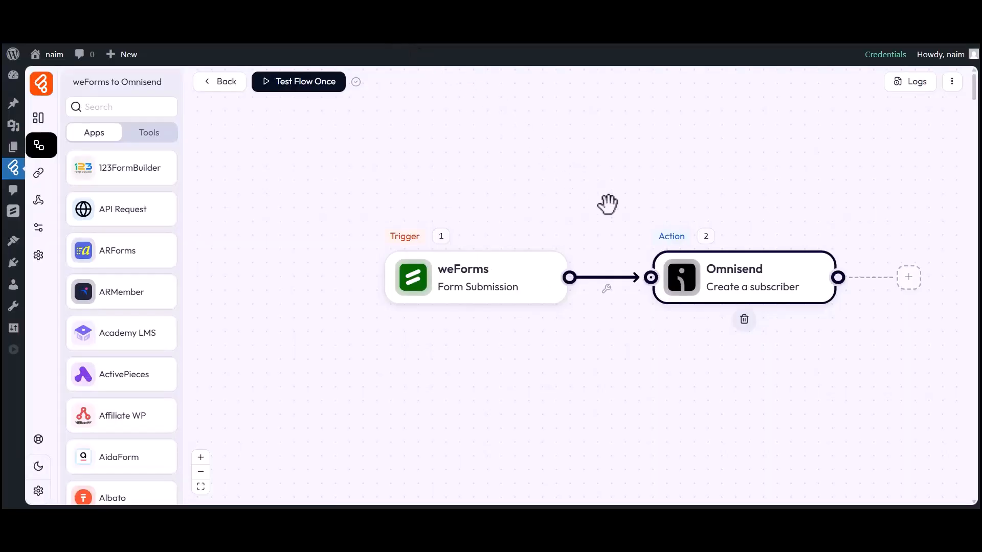
left_click(906, 84)
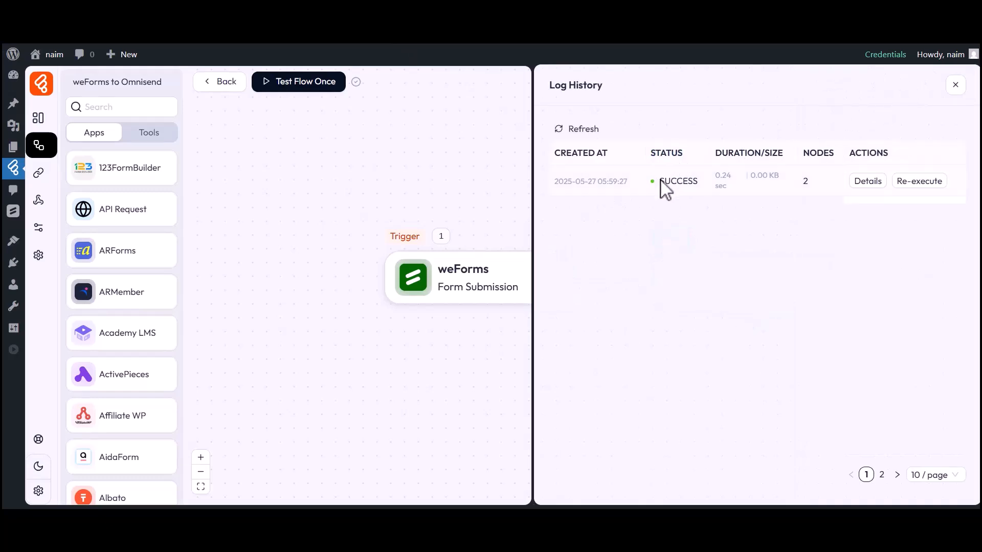
left_click(865, 183)
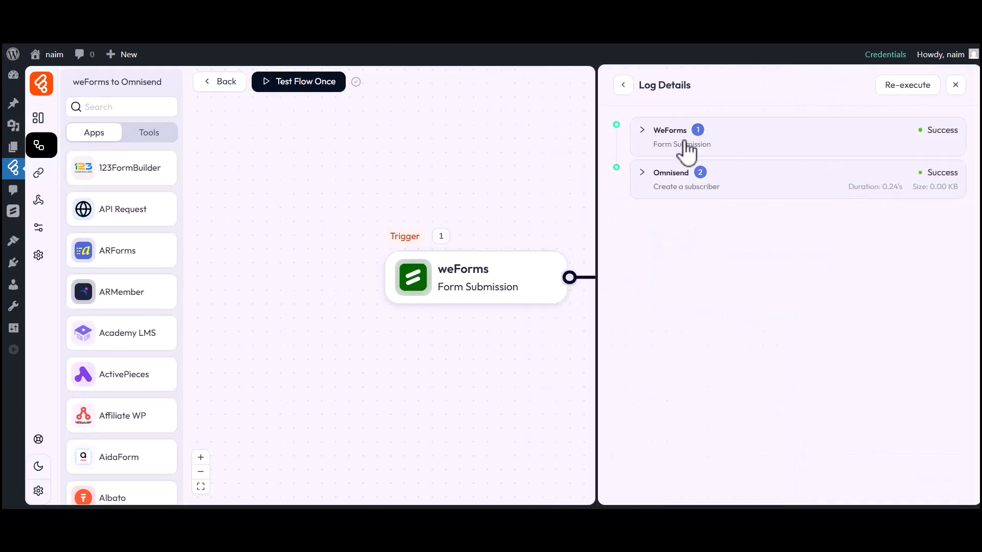
left_click(660, 174)
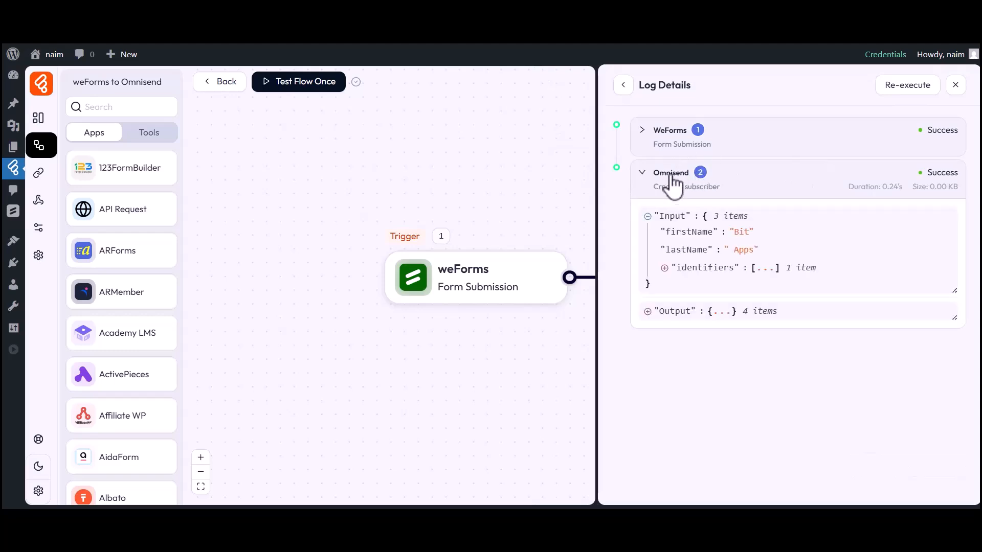
left_click(714, 268)
left_click(694, 283)
left_click(714, 301)
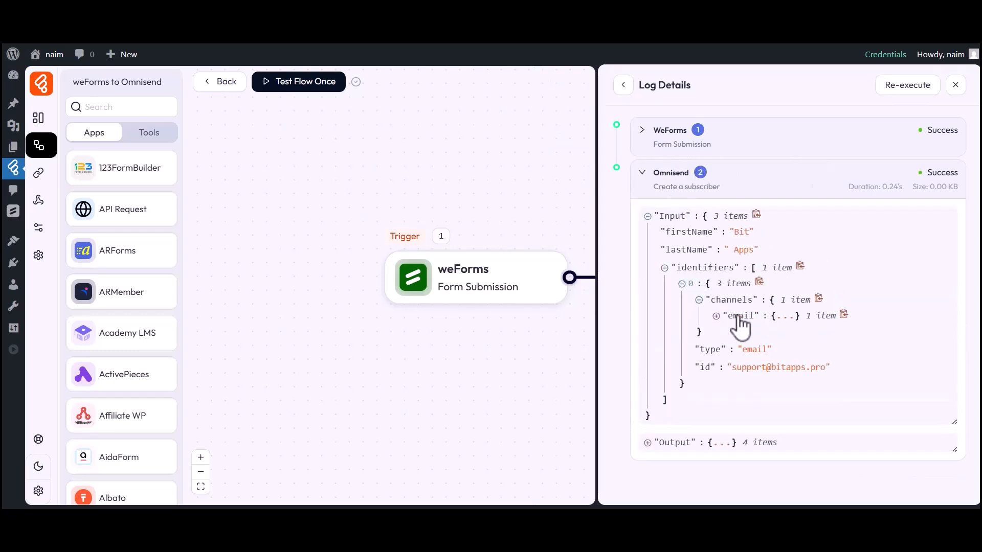
left_click(729, 316)
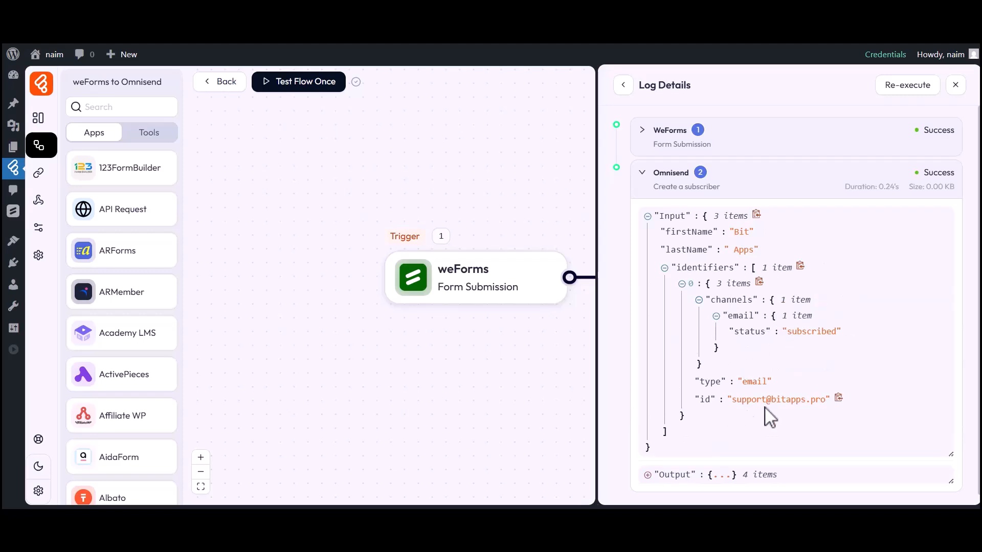
left_click(955, 85)
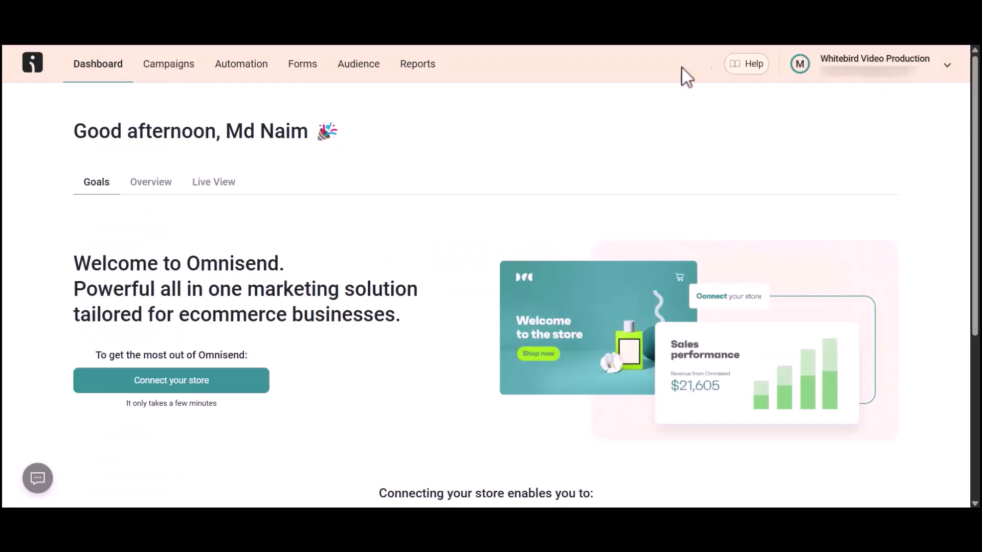
Show Omnisend's Audience contact list with the single new email subscriber.
left_click(361, 72)
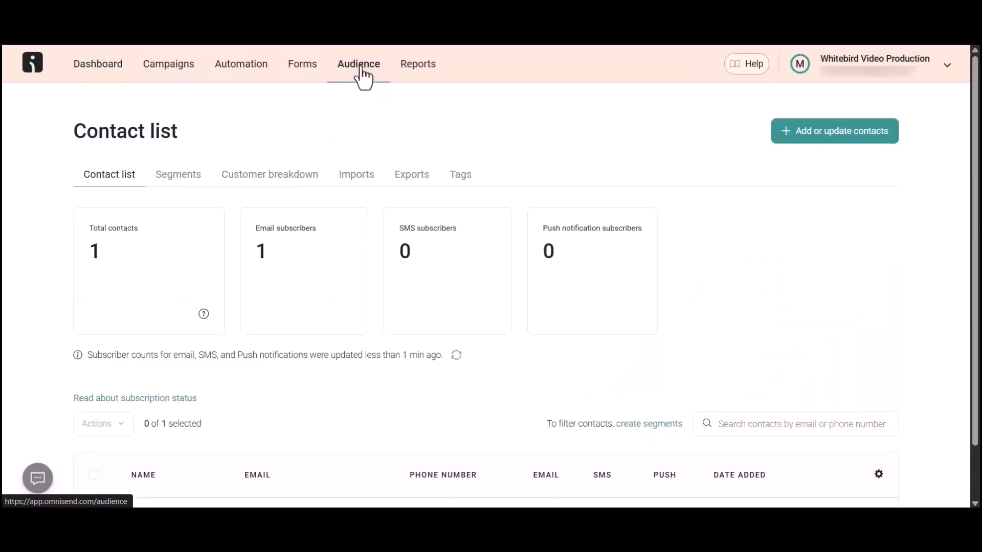
scroll(361, 72, "down", 1)
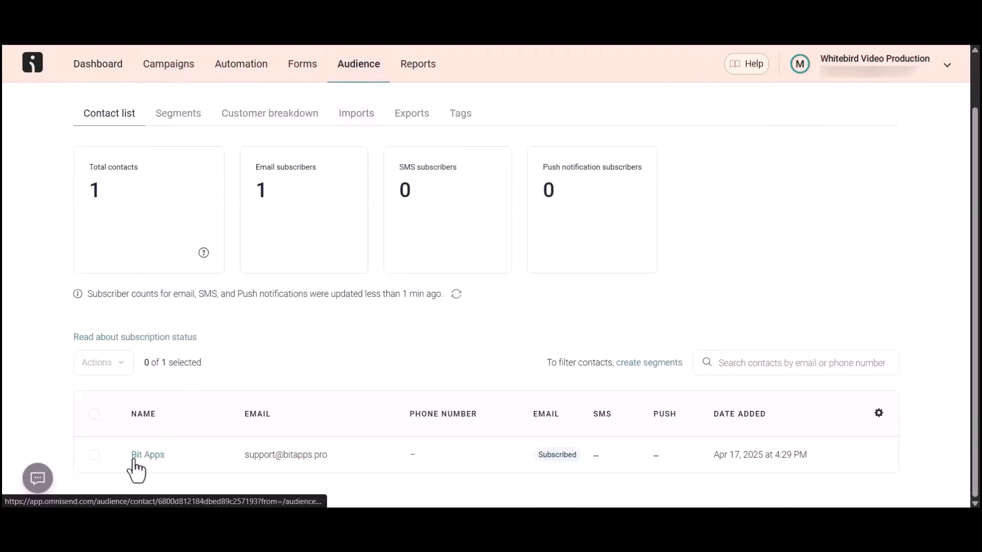